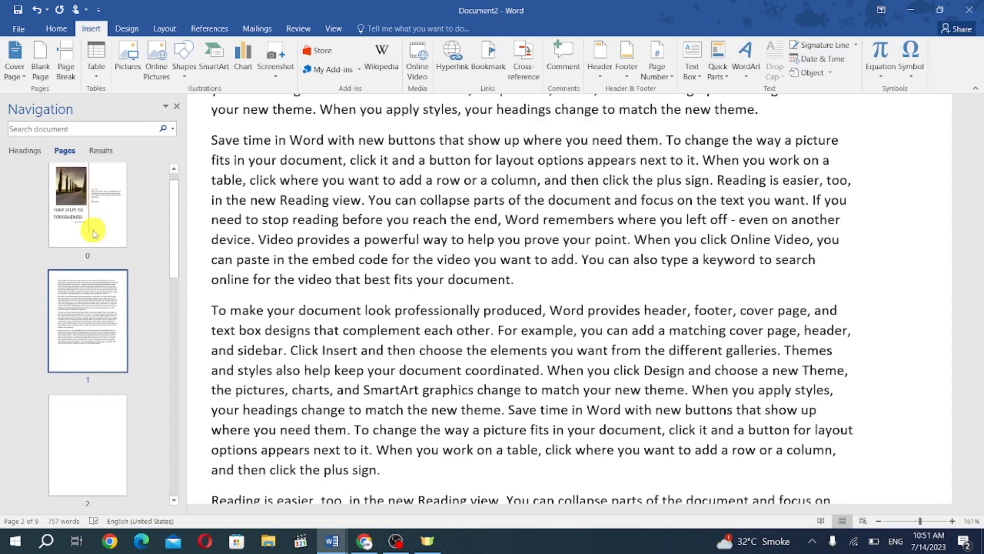
Insert a table with four columns and four rows on the blank page numbered 2
drag(172, 249, 176, 287)
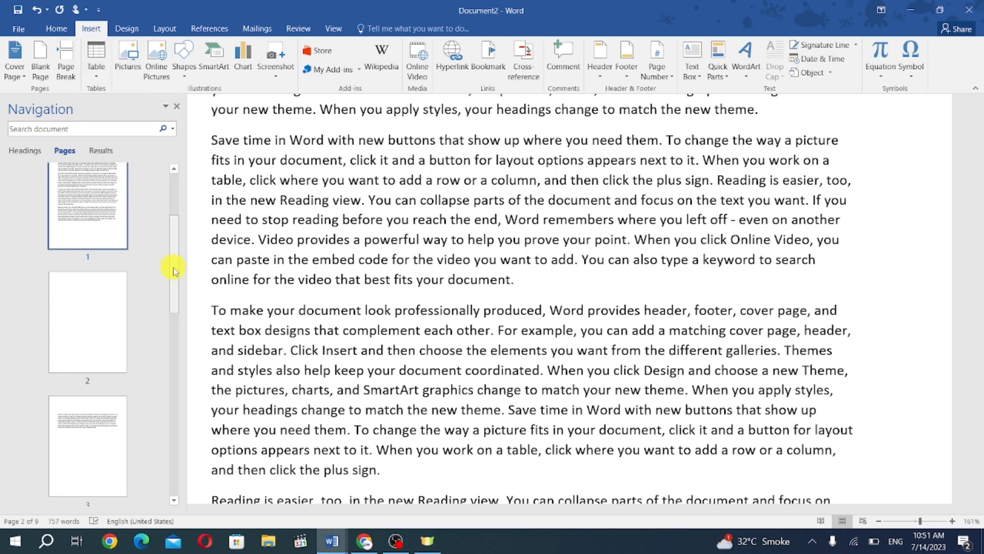
drag(176, 273, 177, 301)
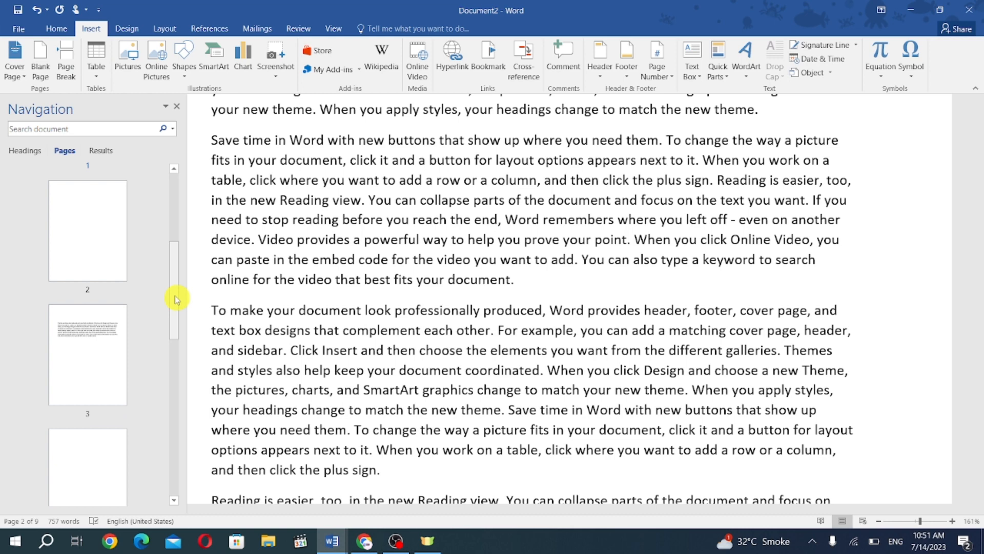
click(96, 241)
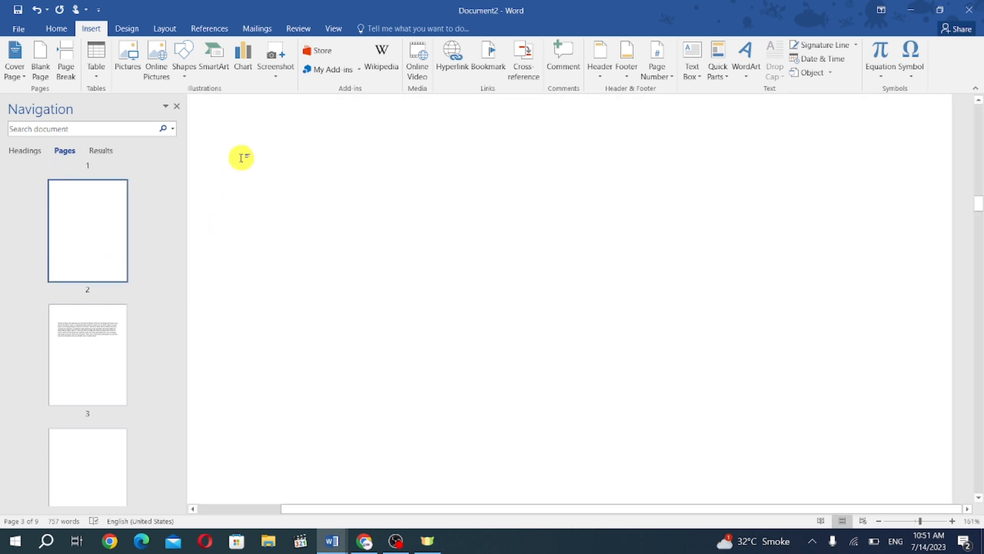
click(96, 64)
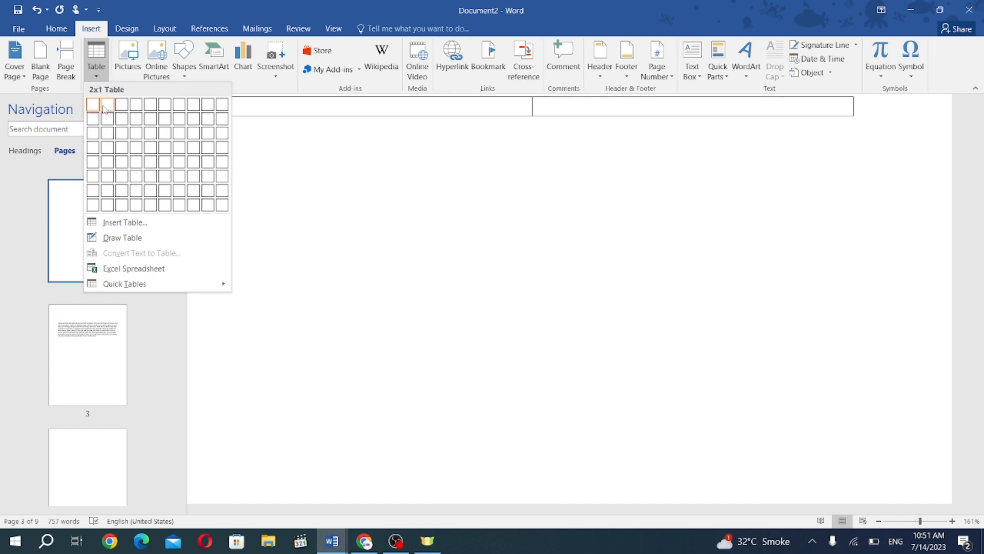
click(131, 150)
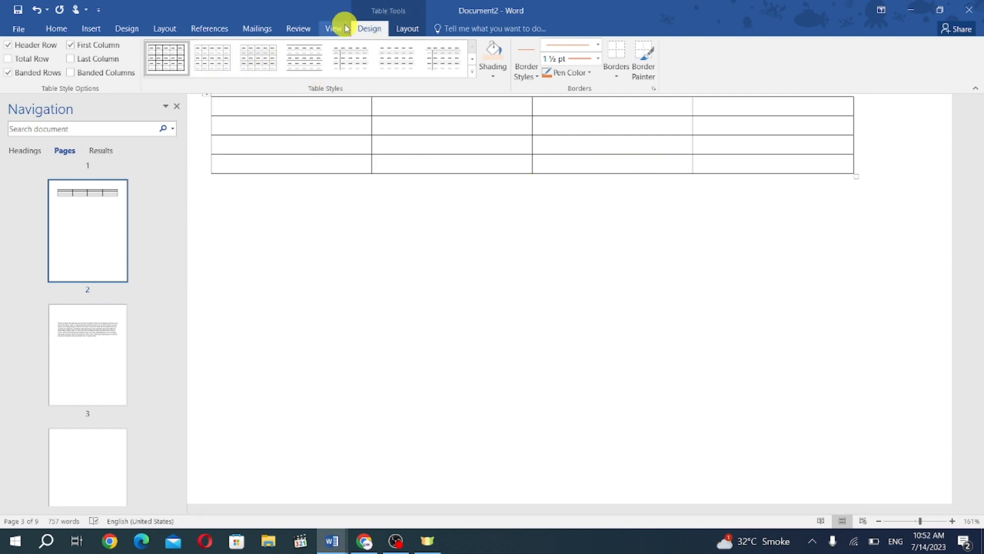
Shade all cells of the new table with the light gold theme color
click(93, 29)
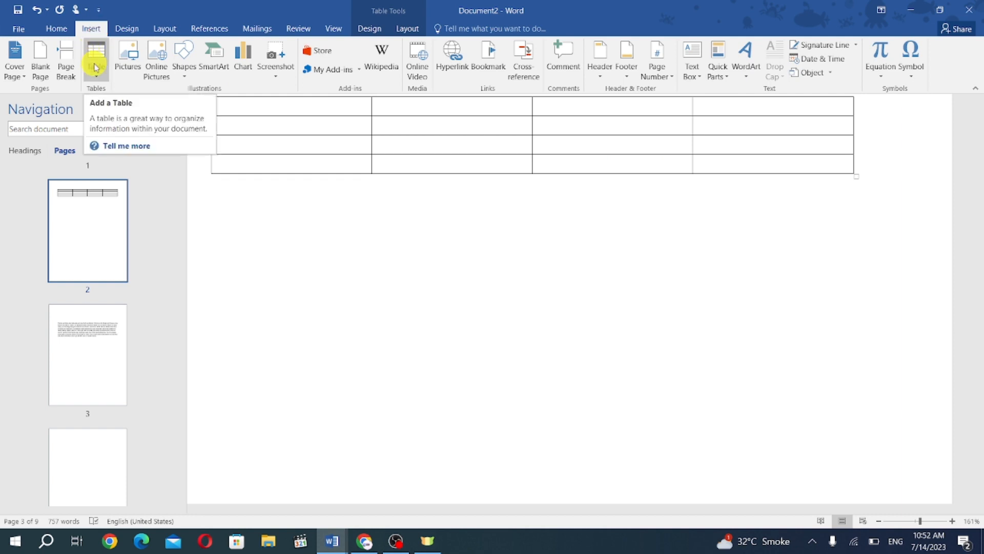
click(364, 28)
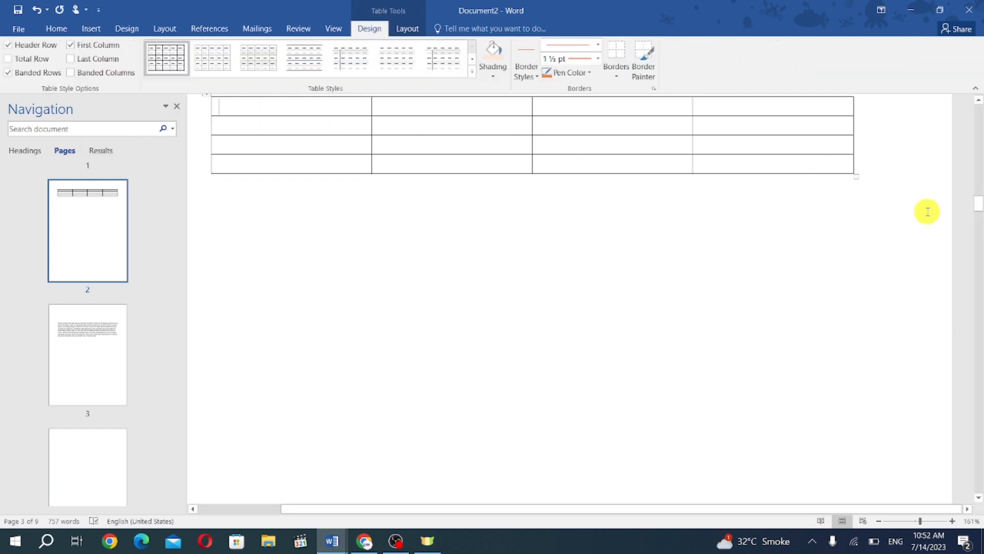
drag(979, 203, 979, 200)
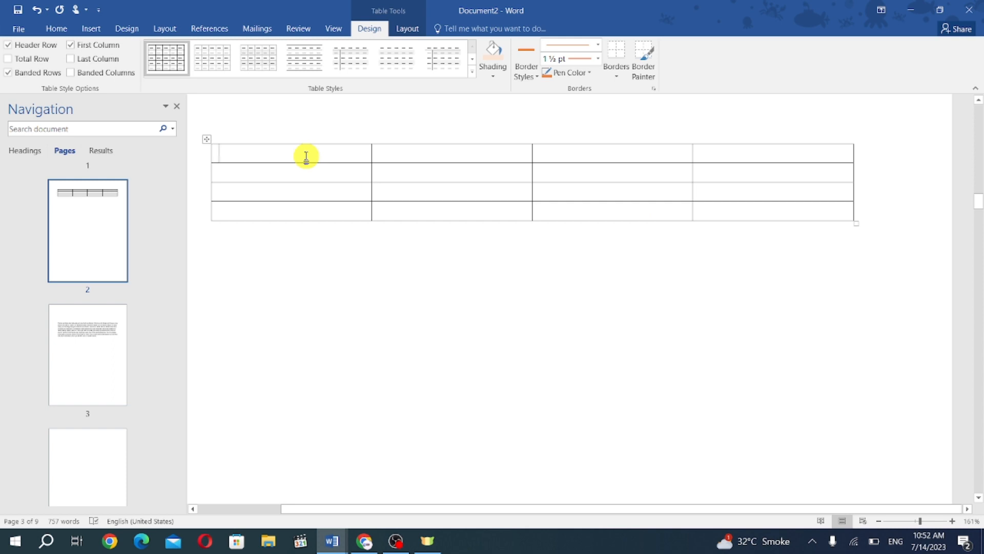
click(227, 142)
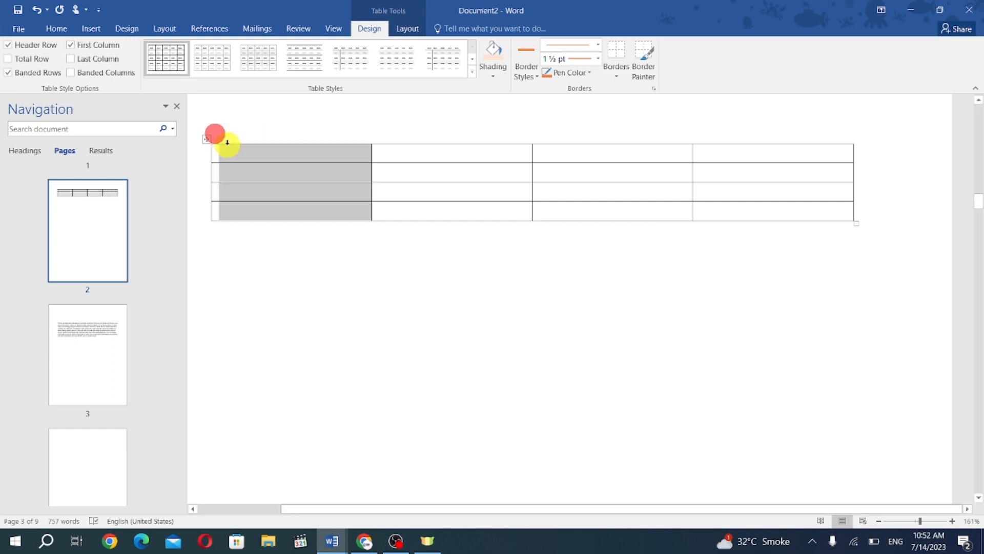
drag(227, 142, 734, 171)
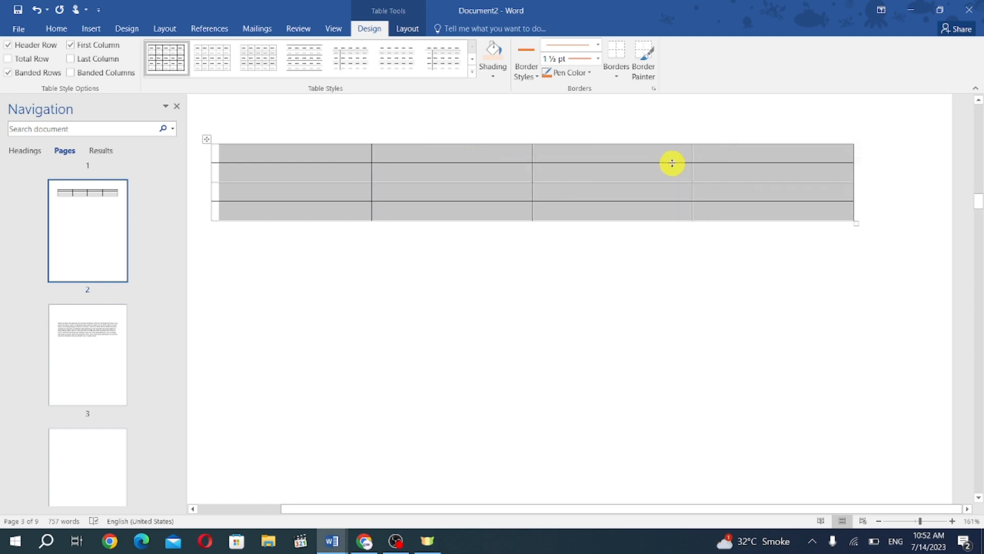
click(493, 75)
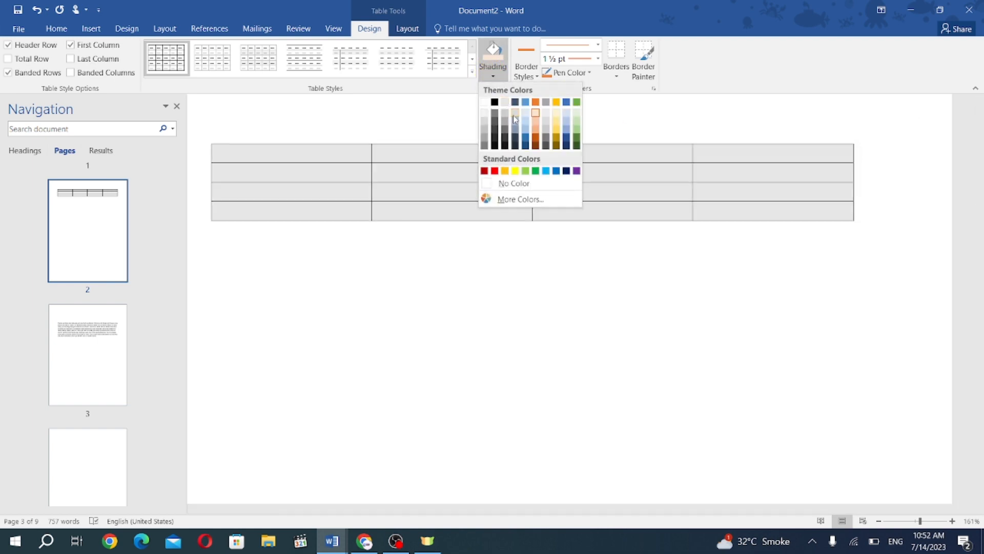
click(551, 113)
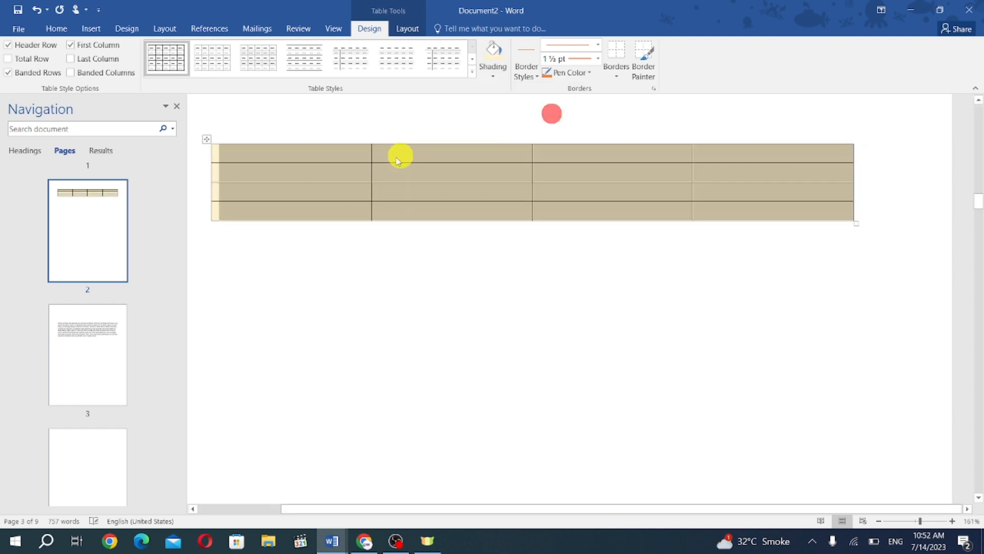
click(331, 239)
Fill the table's header row with "Sr.no", "Name", "Roll NO" and "CLass"
click(311, 152)
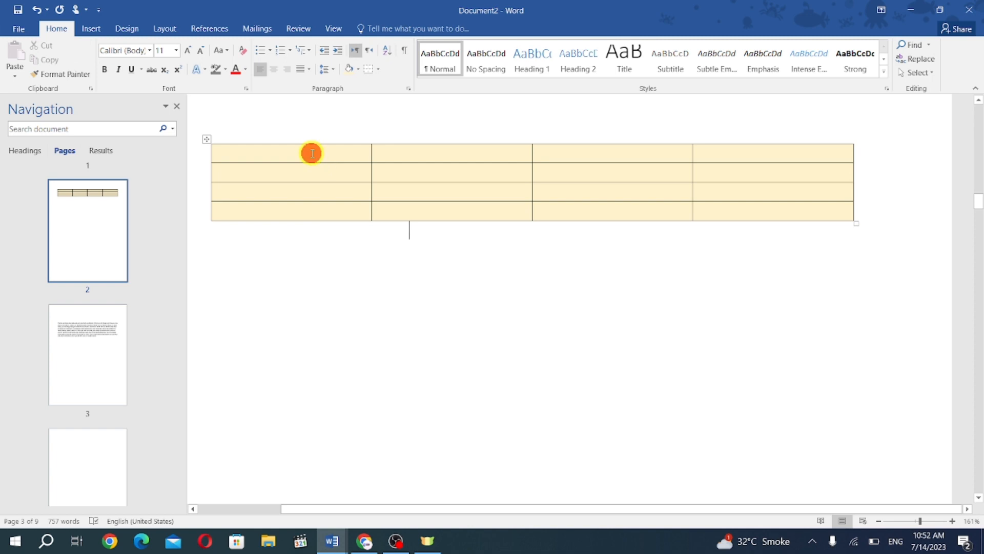
text(Sr.no)
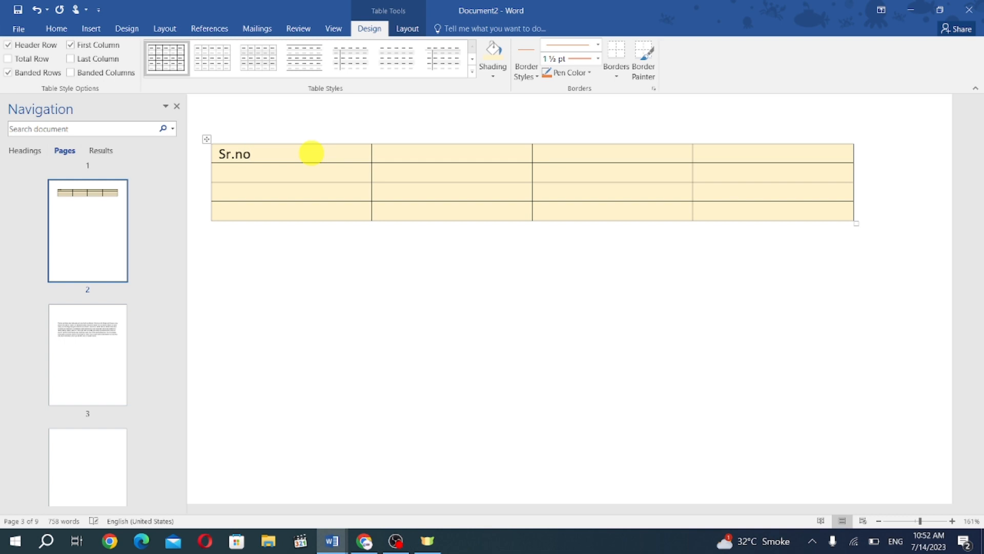
click(393, 157)
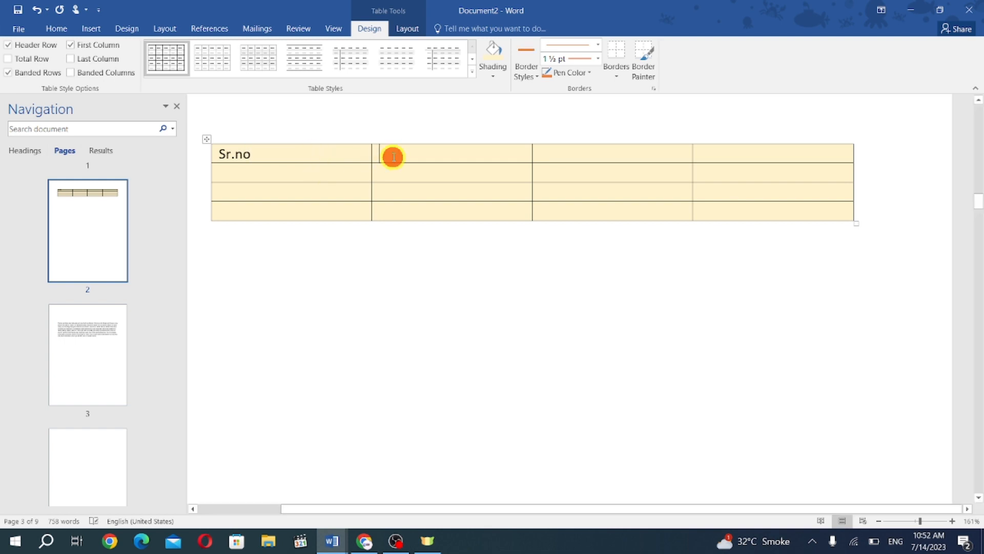
text(Name)
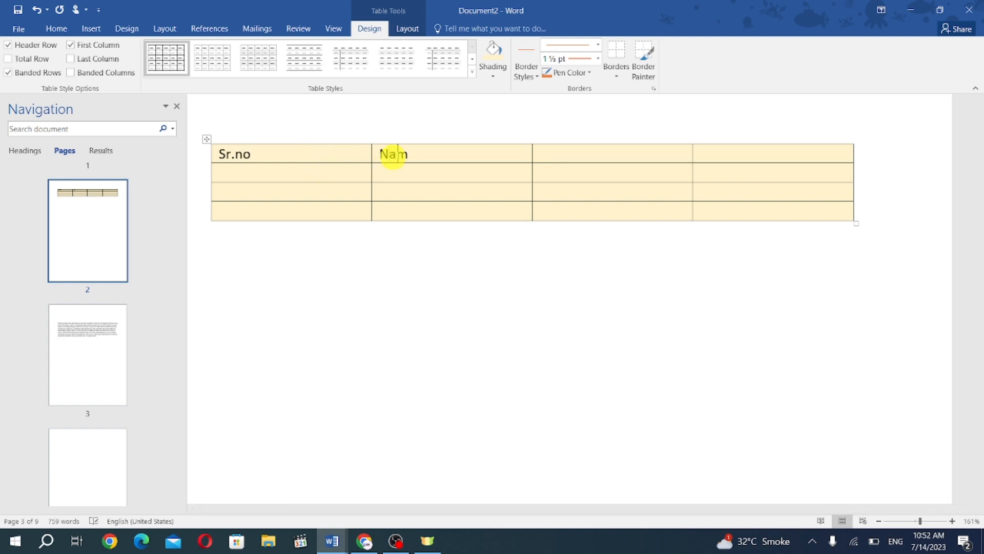
click(556, 160)
text(Roll NO)
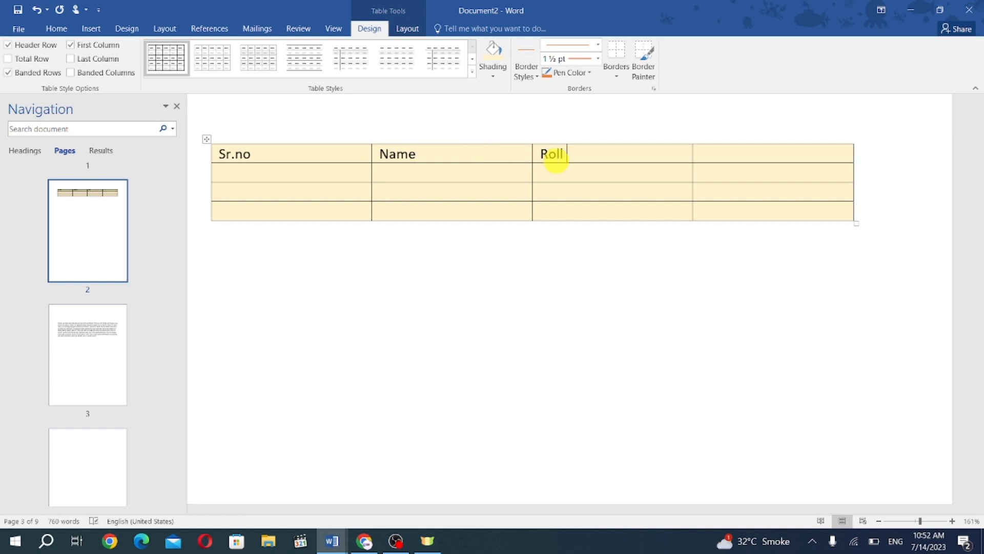
click(722, 158)
text(Cl)
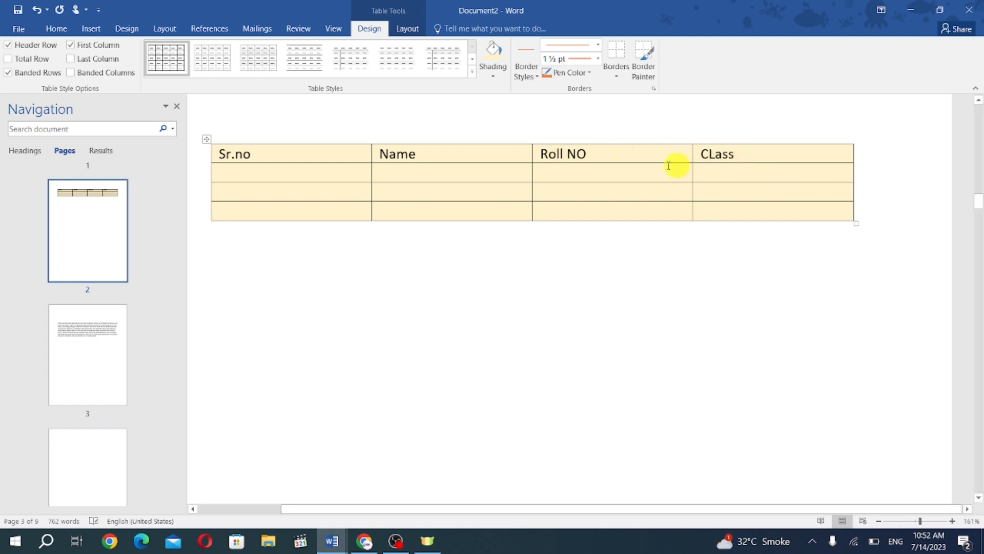
Number the three rows under the Sr.no heading 1, 2 and 3
click(298, 178)
text(1)
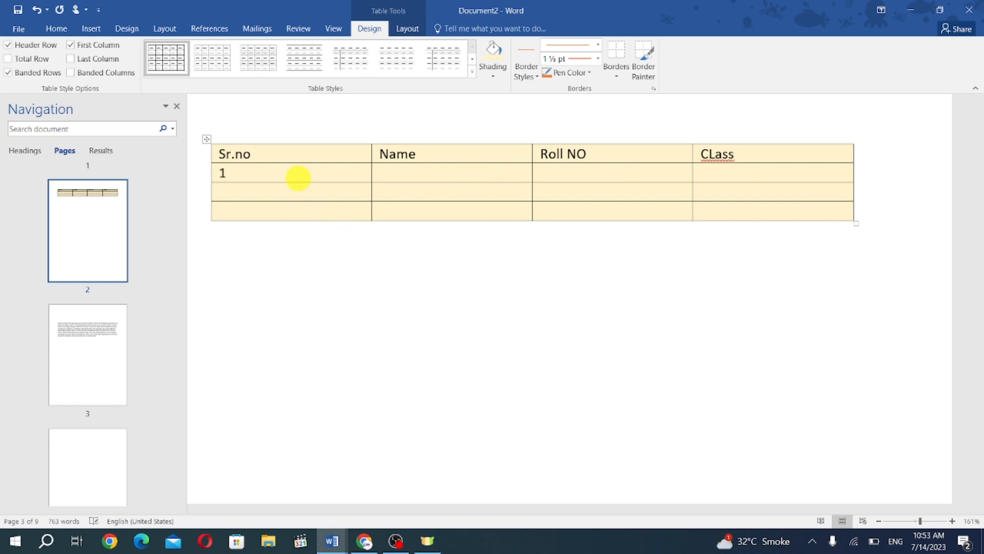
click(292, 193)
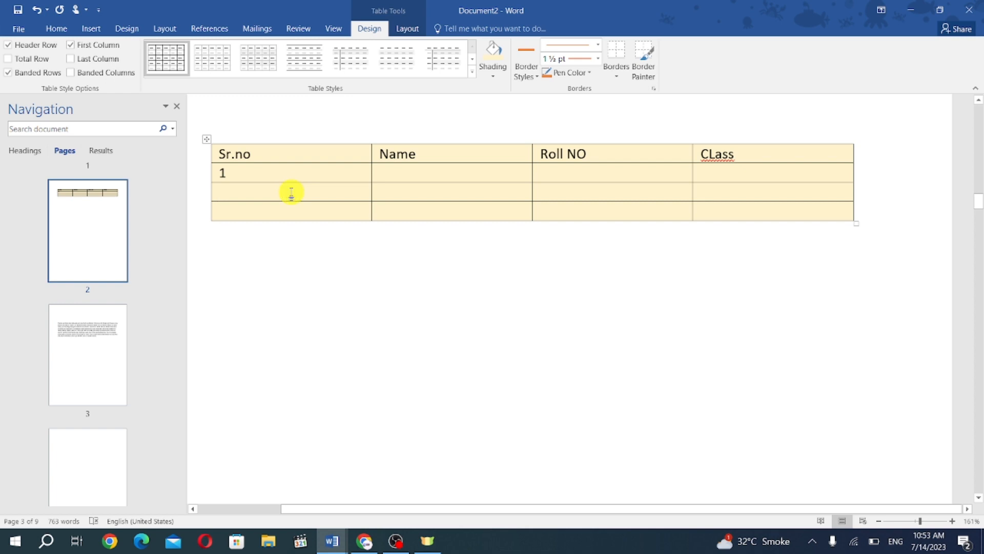
text(2)
click(271, 212)
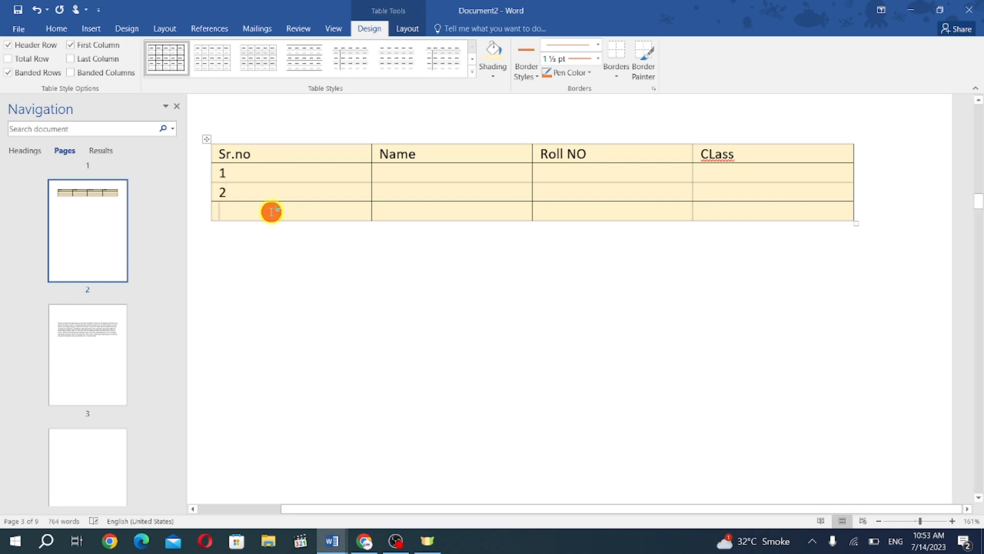
text(3)
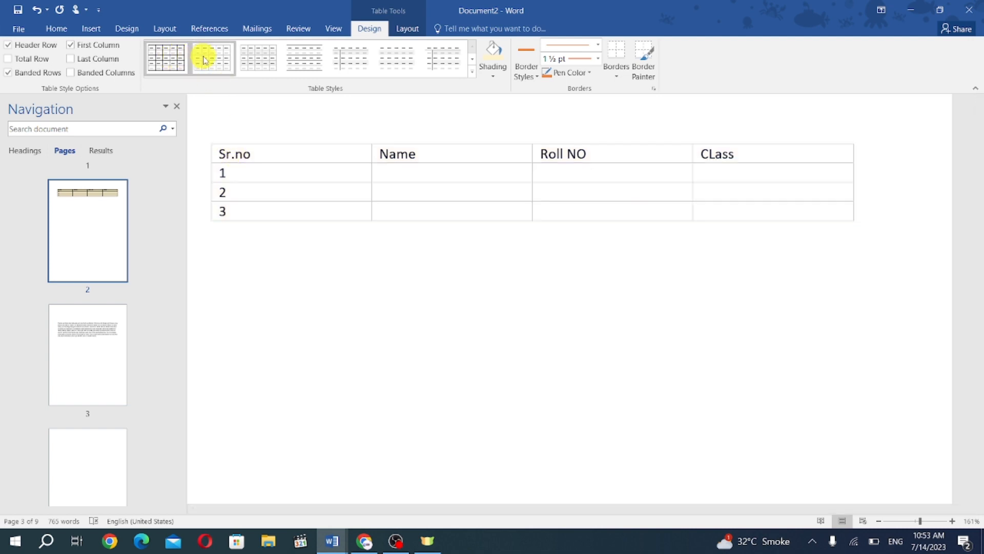
Select the whole table, try several built-in table styles and settle on Plain Table 3
click(217, 128)
drag(267, 166, 699, 205)
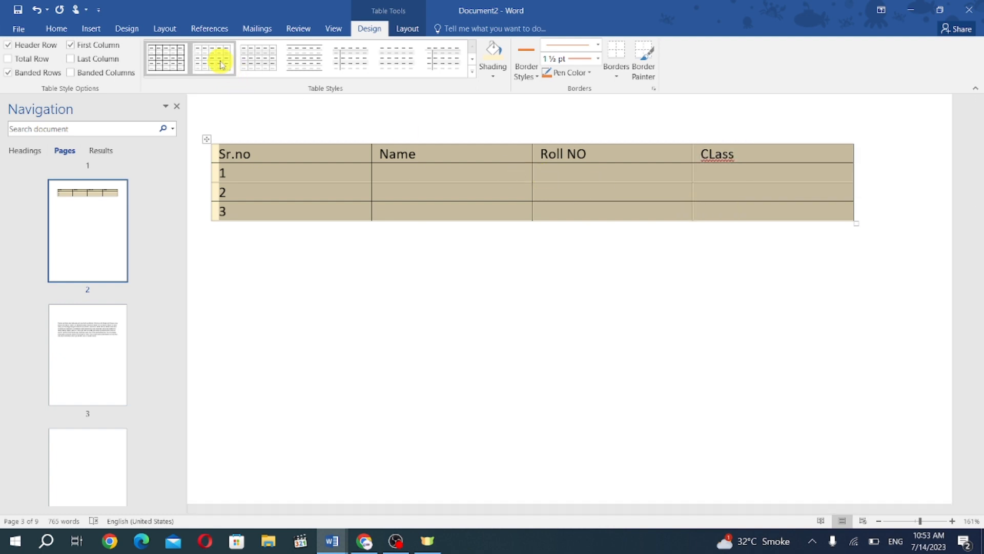
click(220, 59)
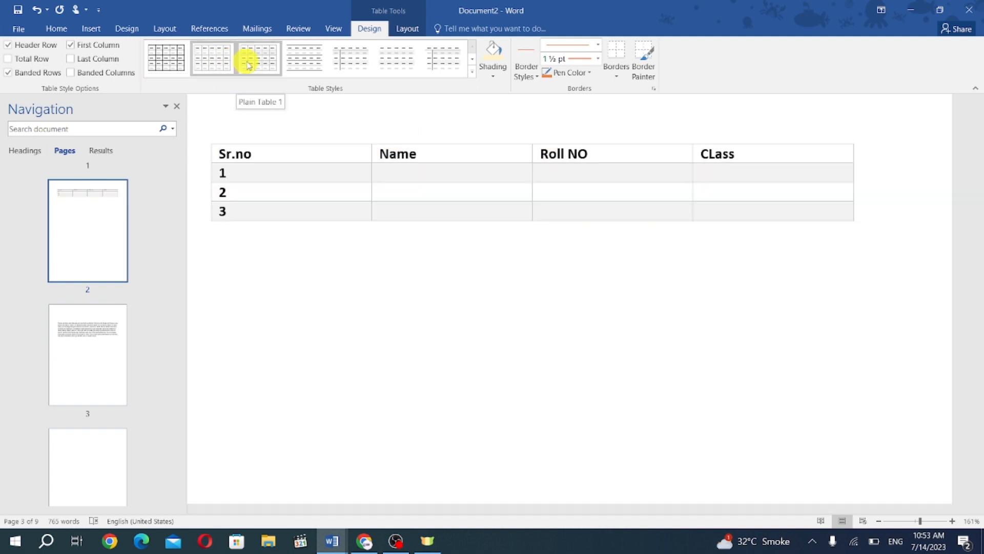
click(258, 60)
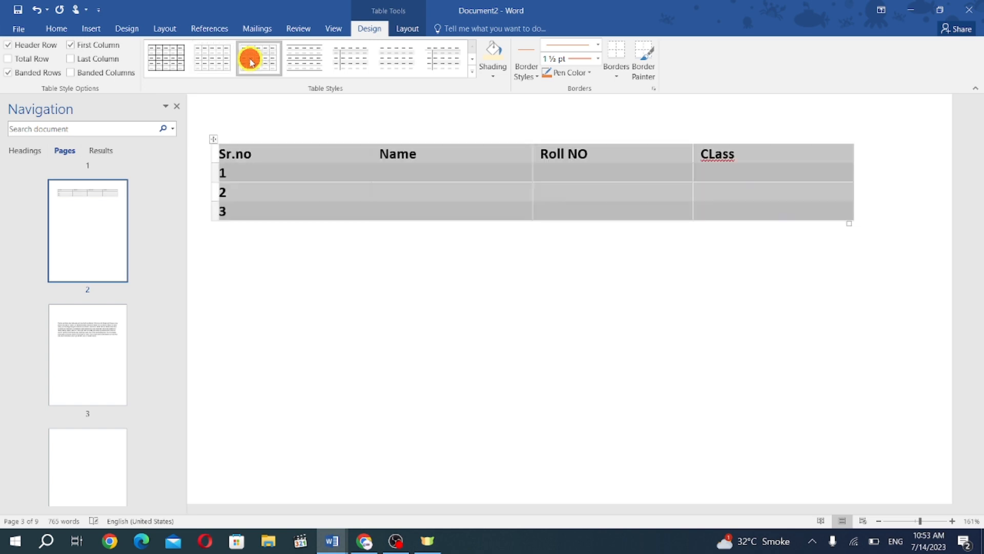
click(297, 61)
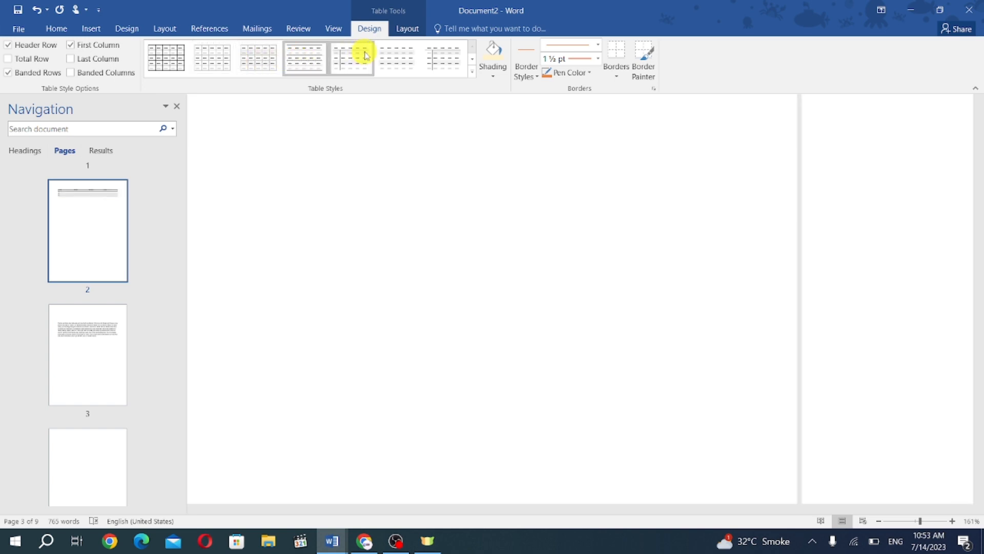
click(352, 58)
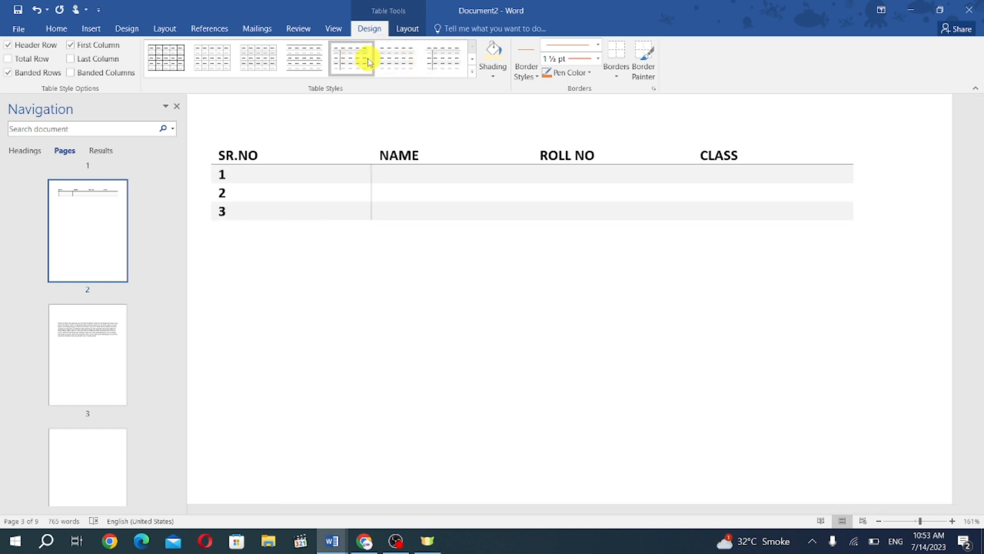
Choose a thin gold border line for the table and try out the Border Painter
click(495, 74)
click(496, 75)
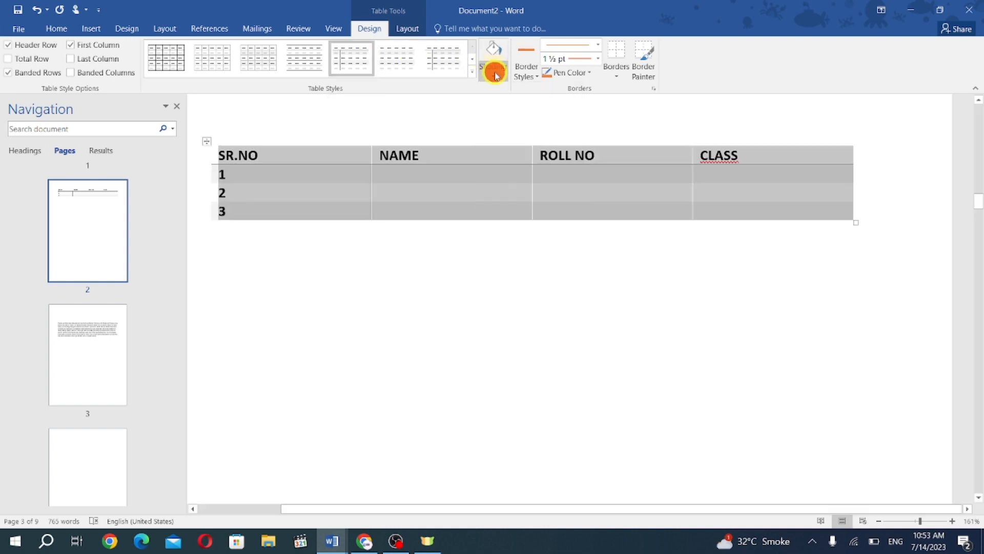
click(535, 76)
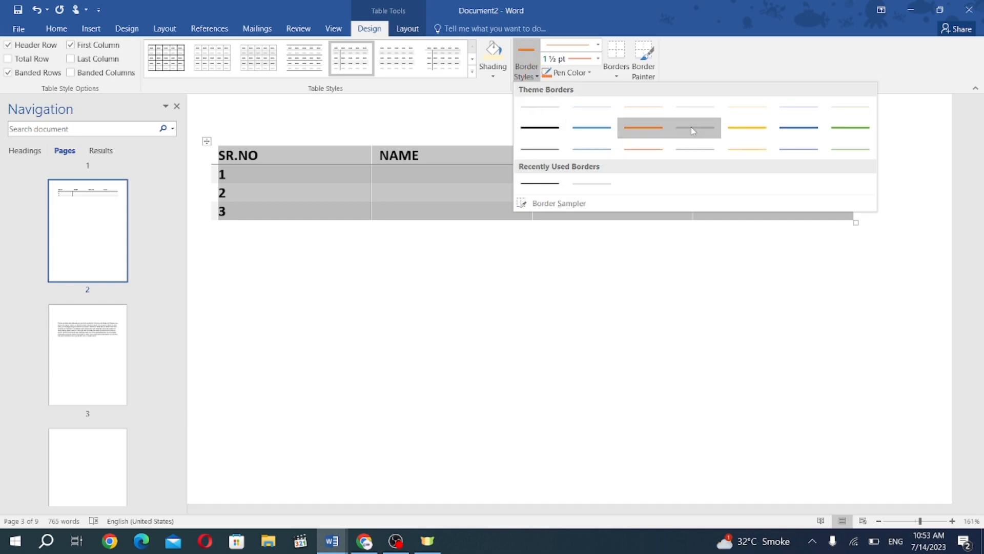
click(732, 131)
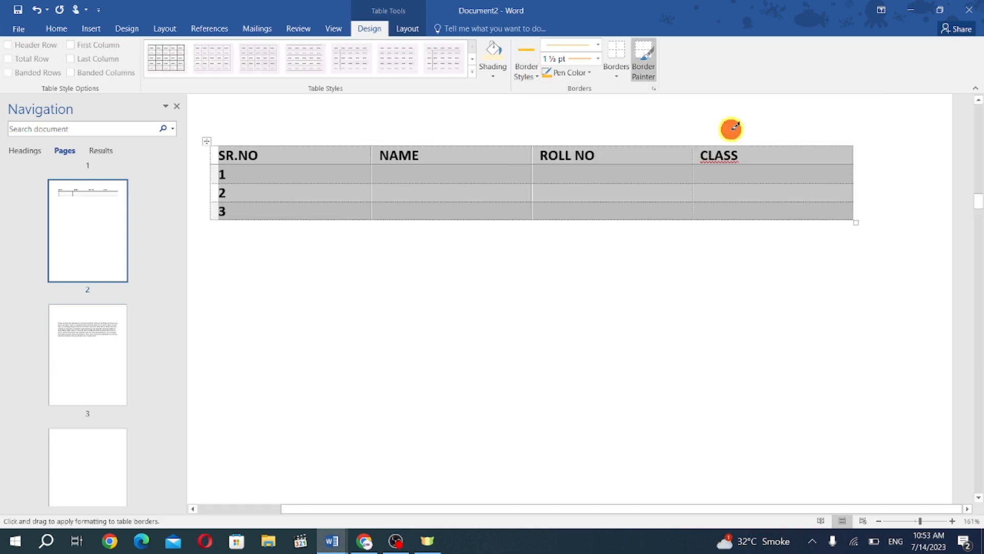
click(597, 59)
click(566, 112)
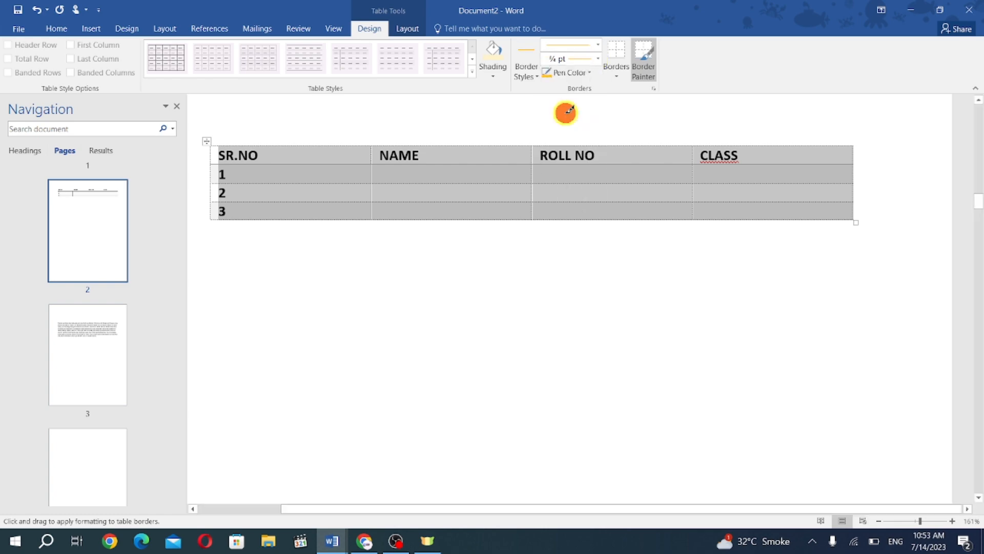
click(499, 130)
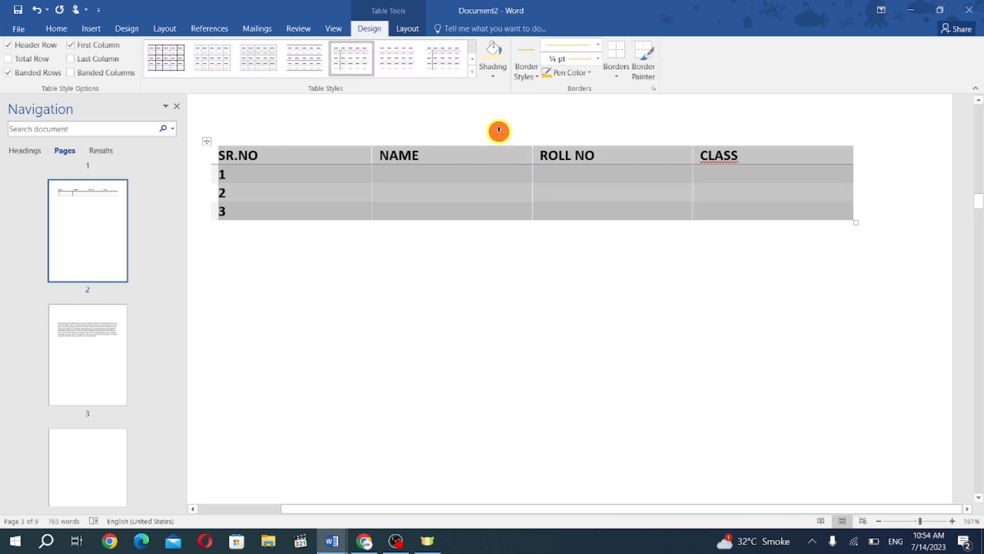
click(430, 177)
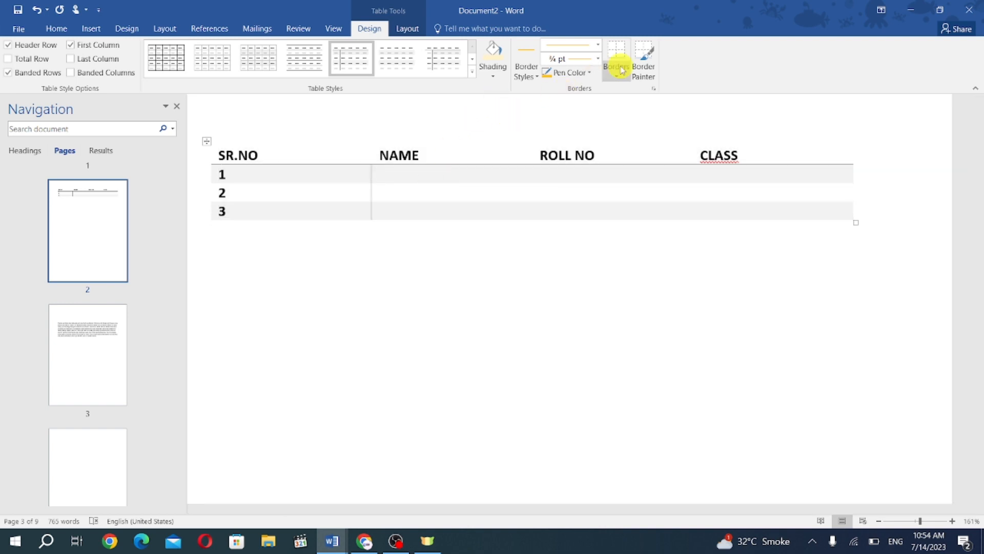
click(645, 62)
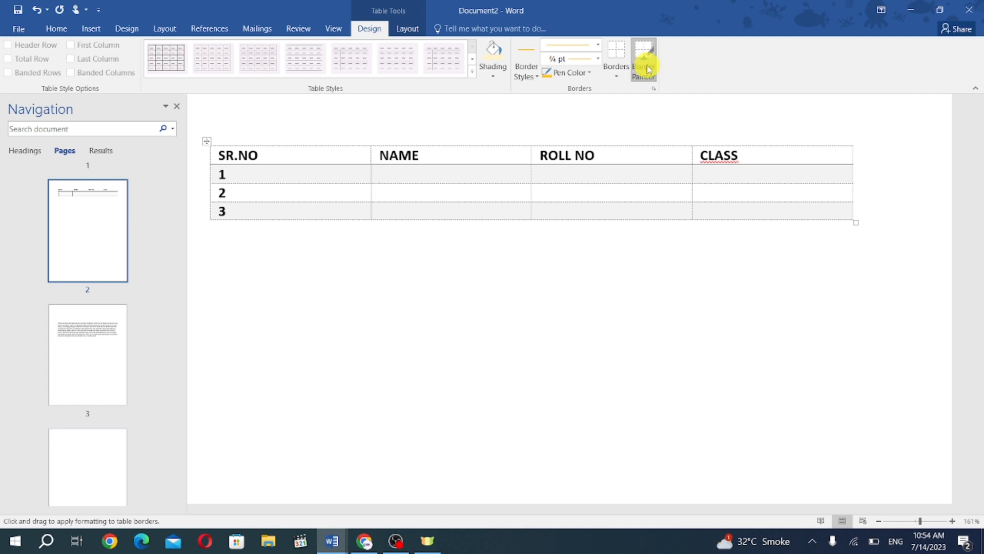
click(652, 74)
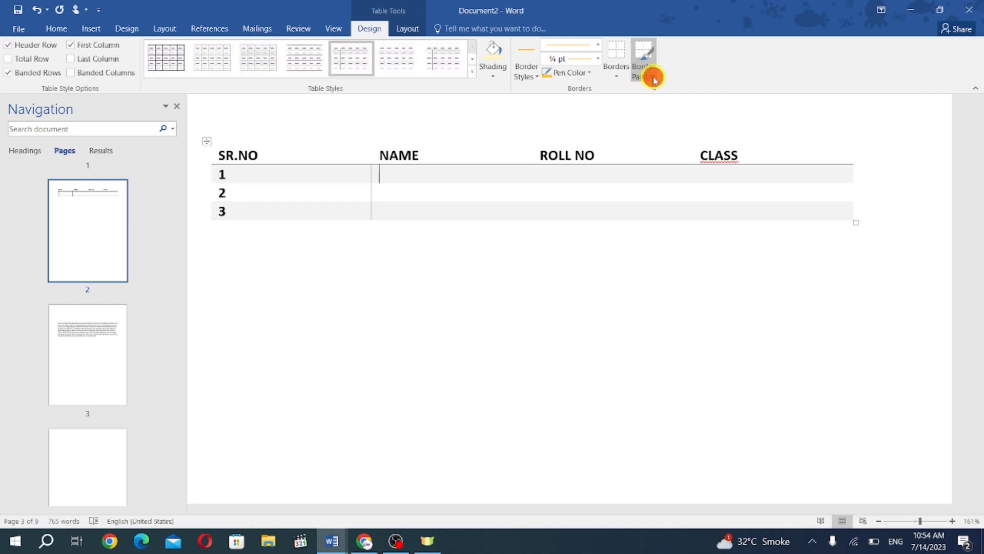
Apply the All border setting to the whole table with automatic color through Borders and Shading
click(653, 87)
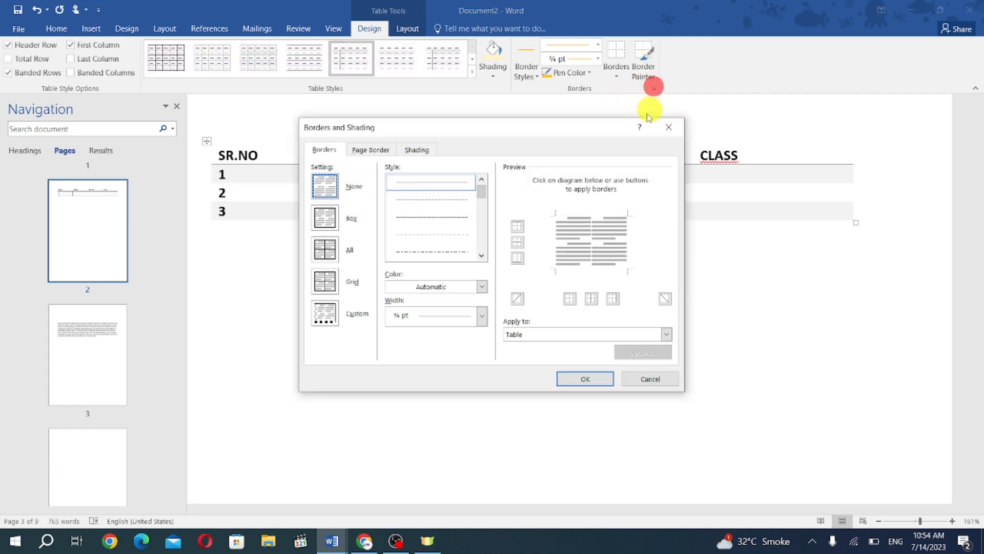
click(326, 251)
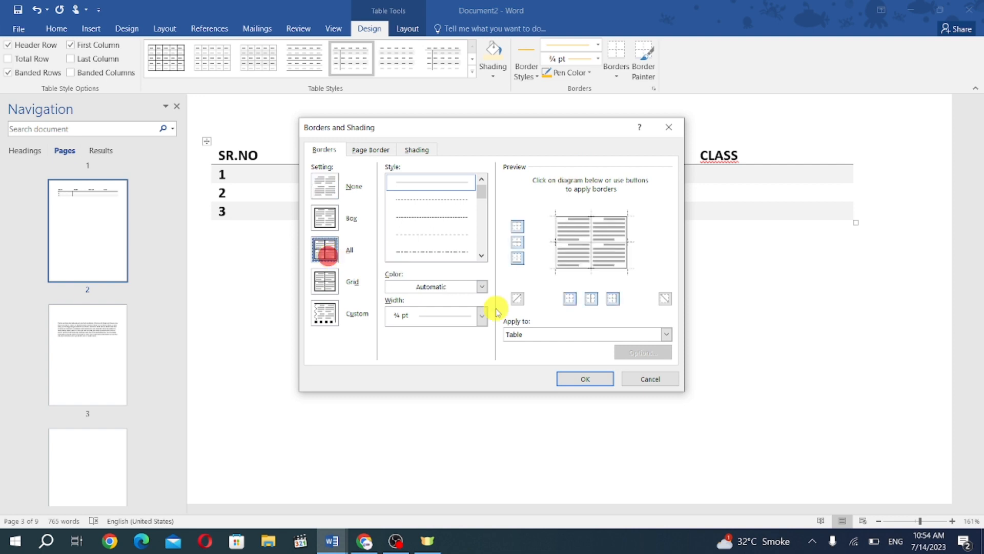
click(588, 378)
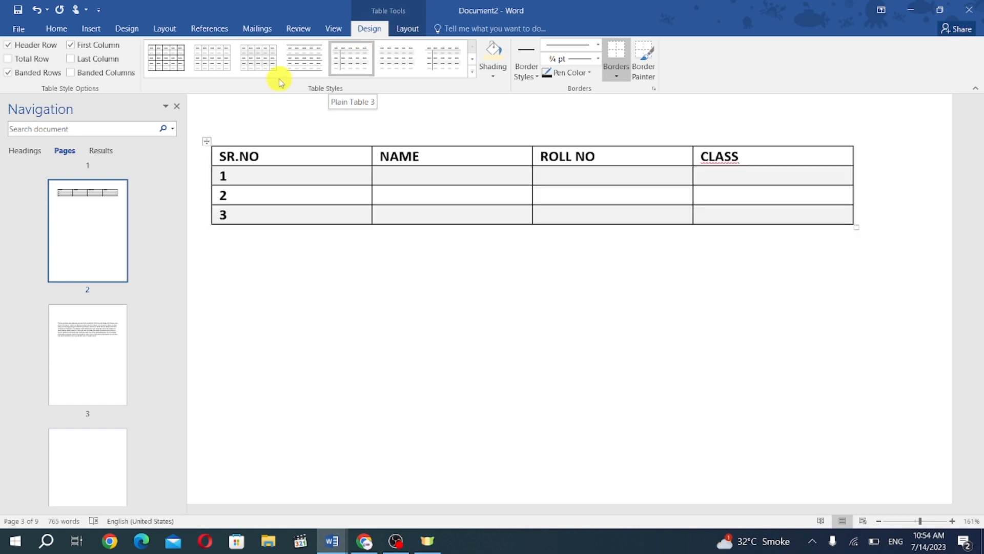
Bring up the commands for inserting objects into the document
click(91, 28)
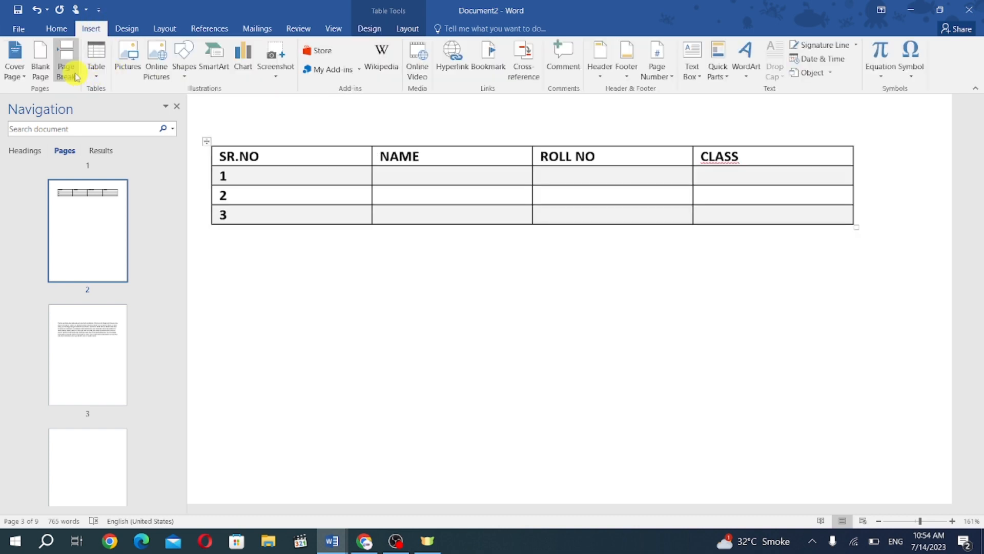